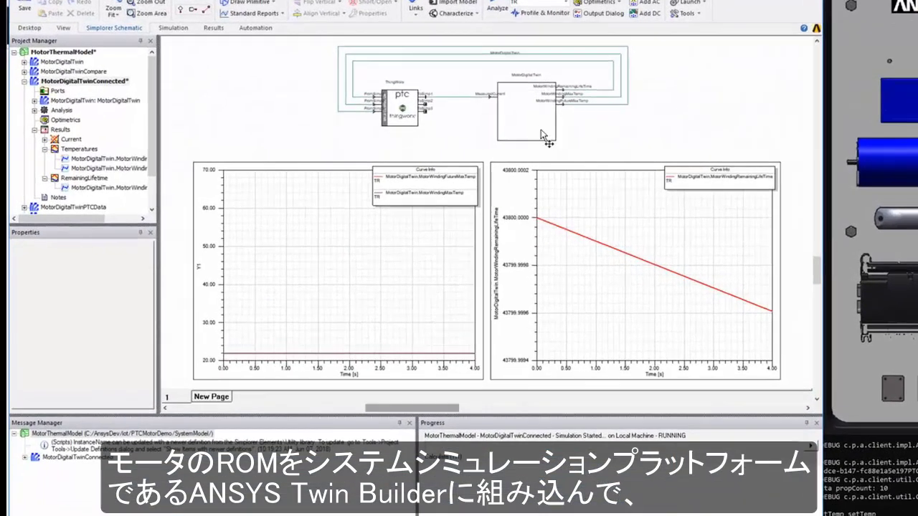
- Select the MotorDigitalTwin block to list its parameters while the simulation runs
left_click(462, 115)
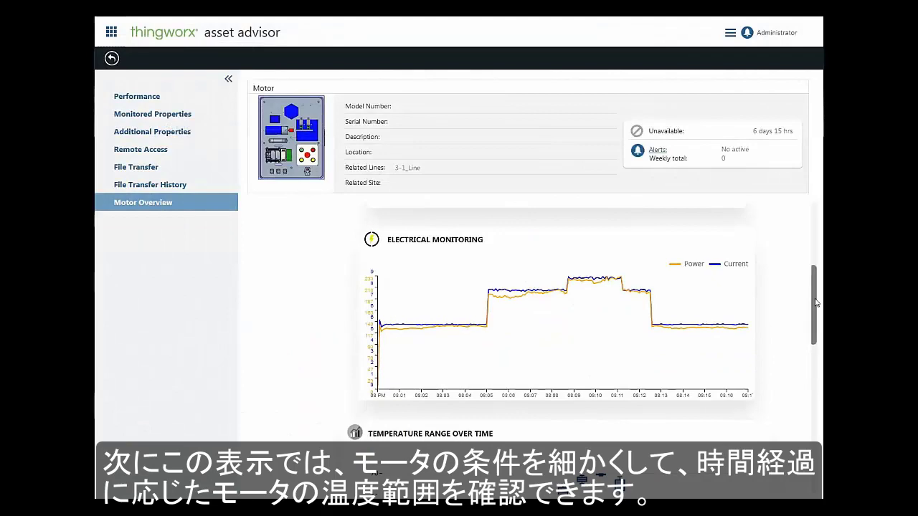
- Scroll the Motor Overview down to the Temperature Range Over Time box plot
left_click_drag(815, 303, 815, 374)
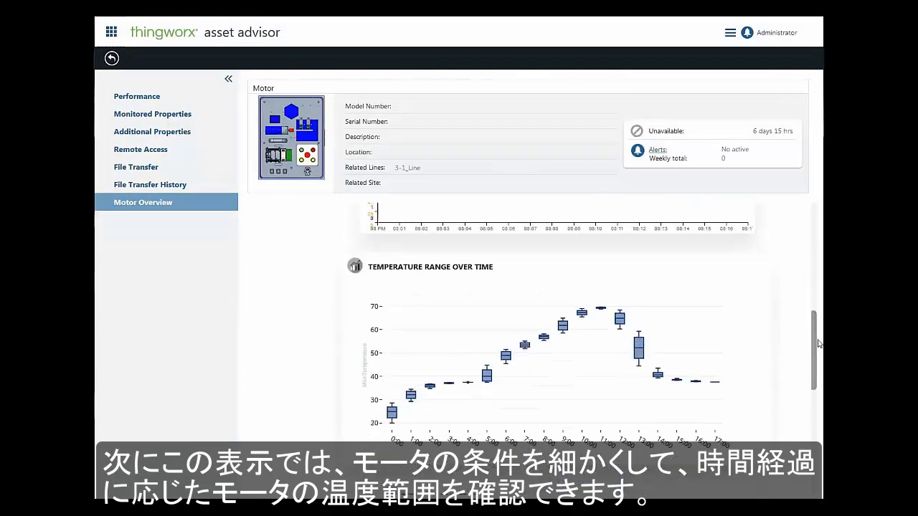